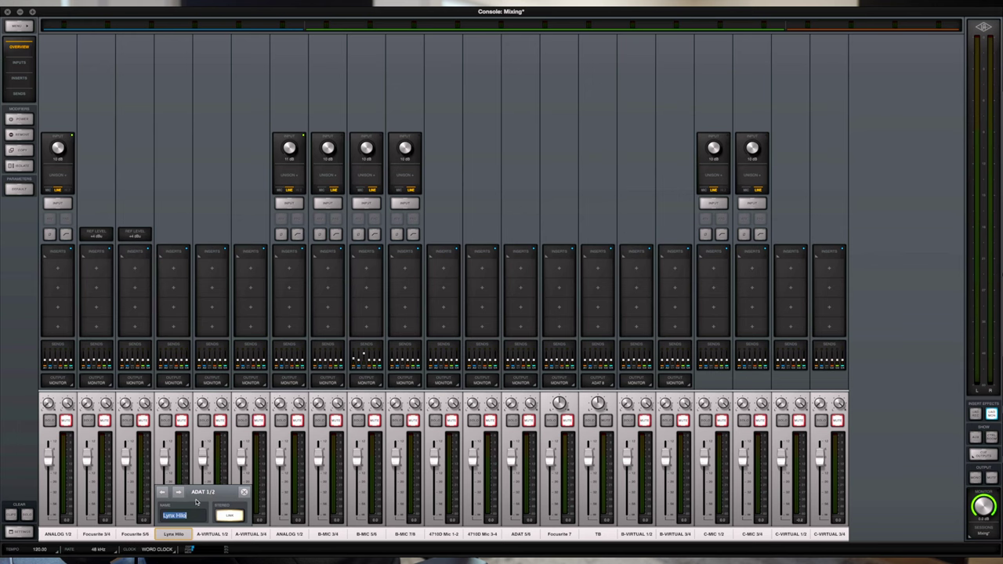
Step: Unlink the ANALOG 1/2 stereo pair next to A-VIRTUAL 3/4 into separate channels, and link it back as stereo
key(Return)
click(244, 492)
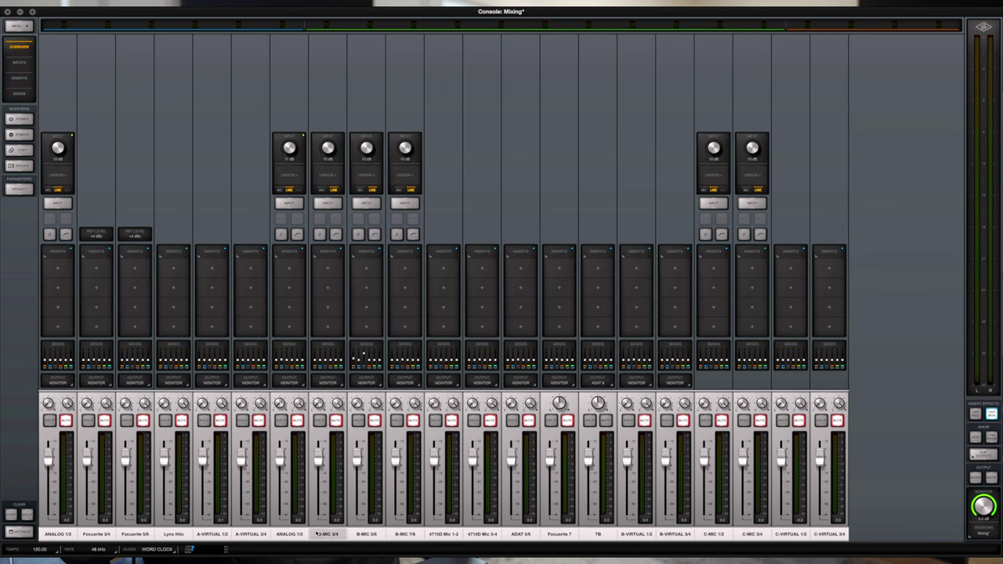
click(281, 535)
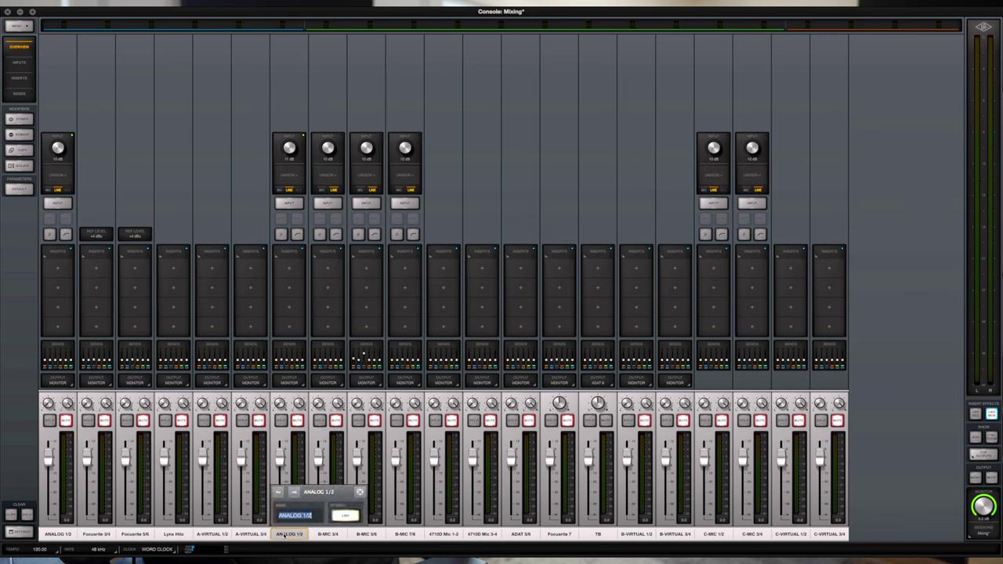
click(345, 514)
click(359, 491)
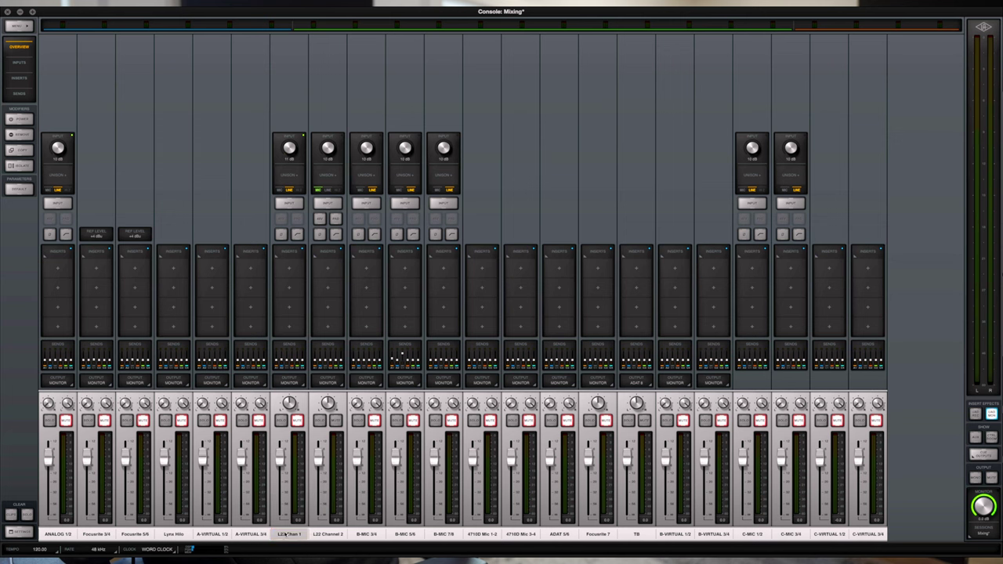
click(289, 534)
click(345, 515)
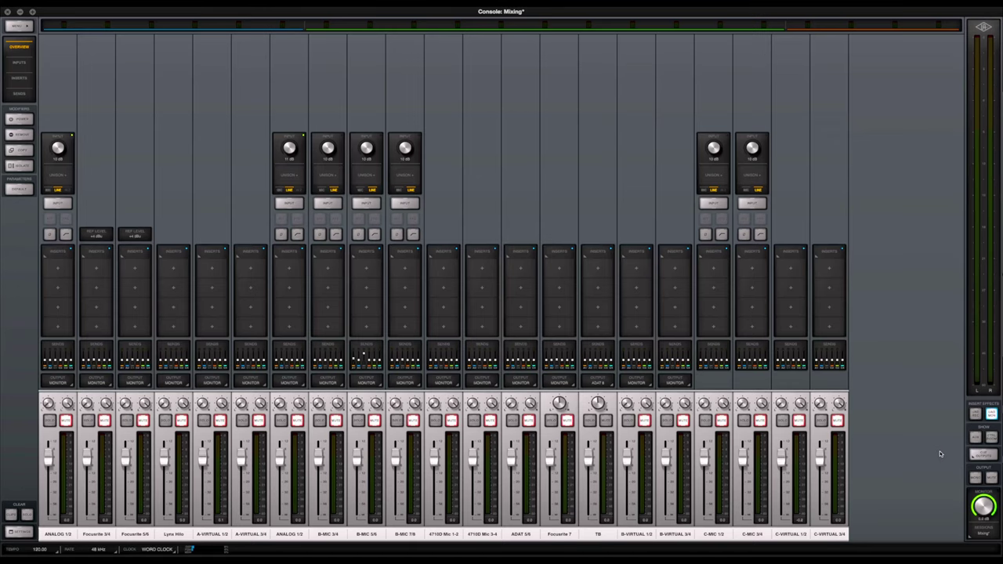
Step: Open the cue output settings and set the source of Cue 1 to its own cue mix
click(987, 454)
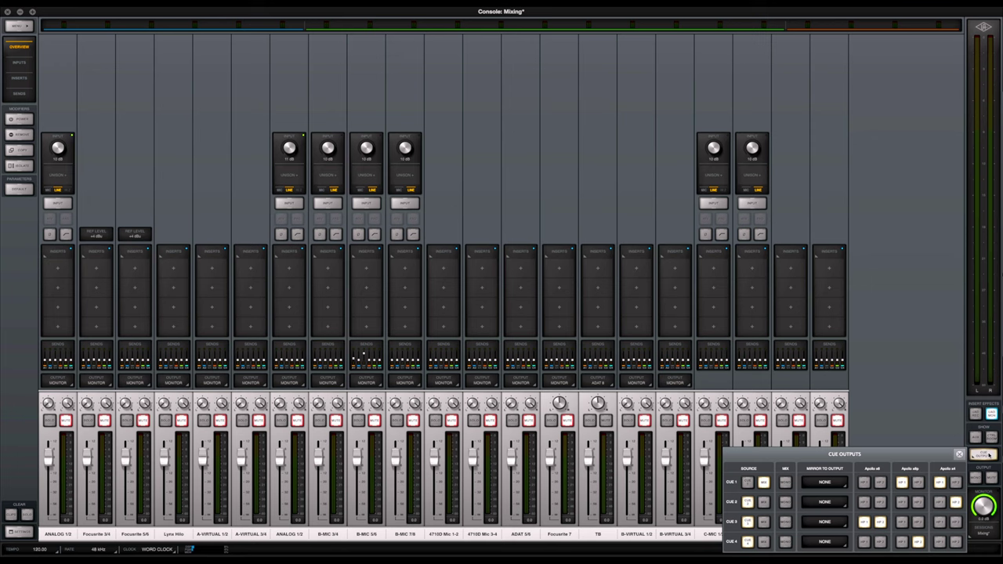
click(748, 482)
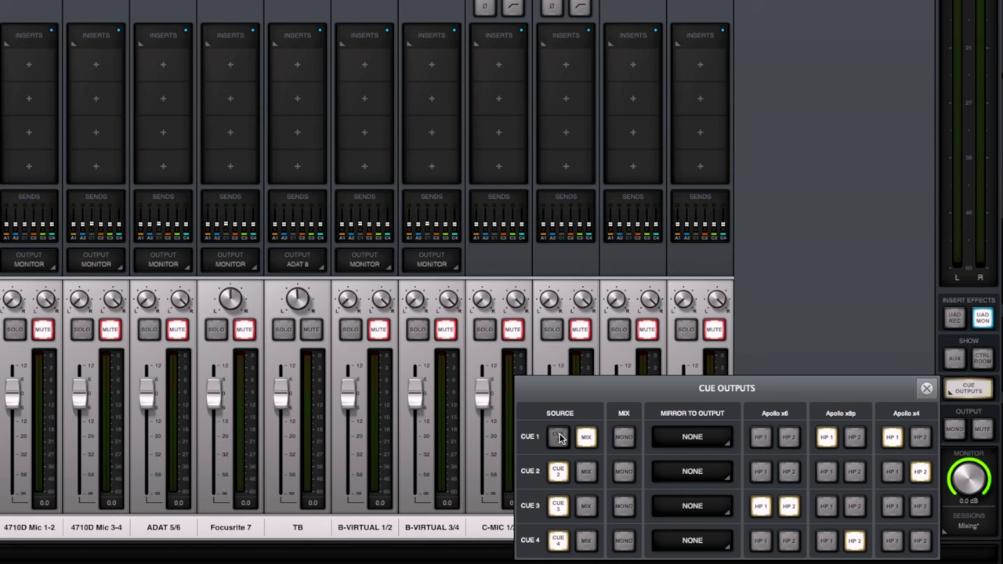
click(559, 437)
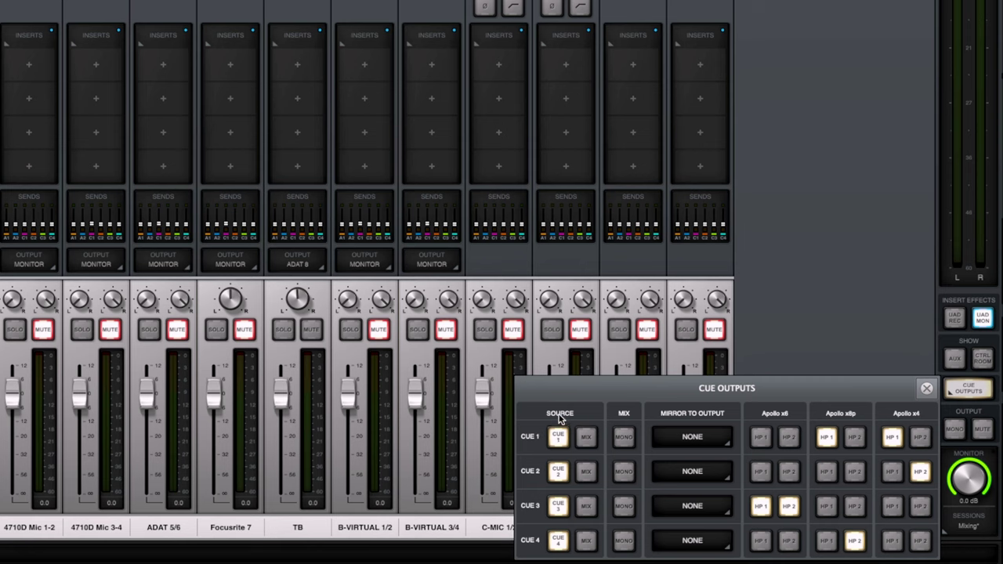
Step: Assign Apollo x6 headphone output HP 1 to Cue 1 and HP 2 to Cue 2
click(760, 442)
click(789, 443)
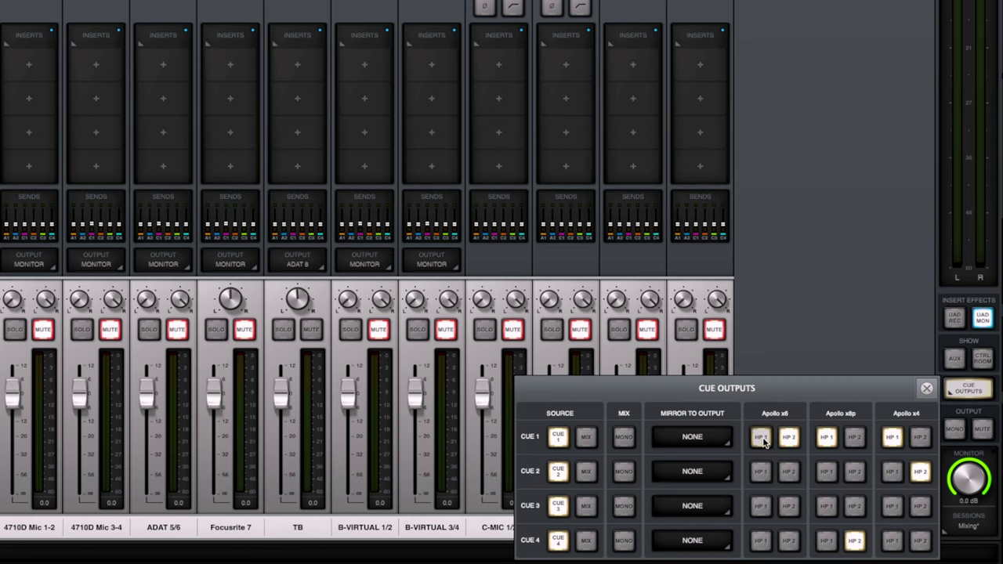
click(759, 471)
click(758, 439)
click(788, 472)
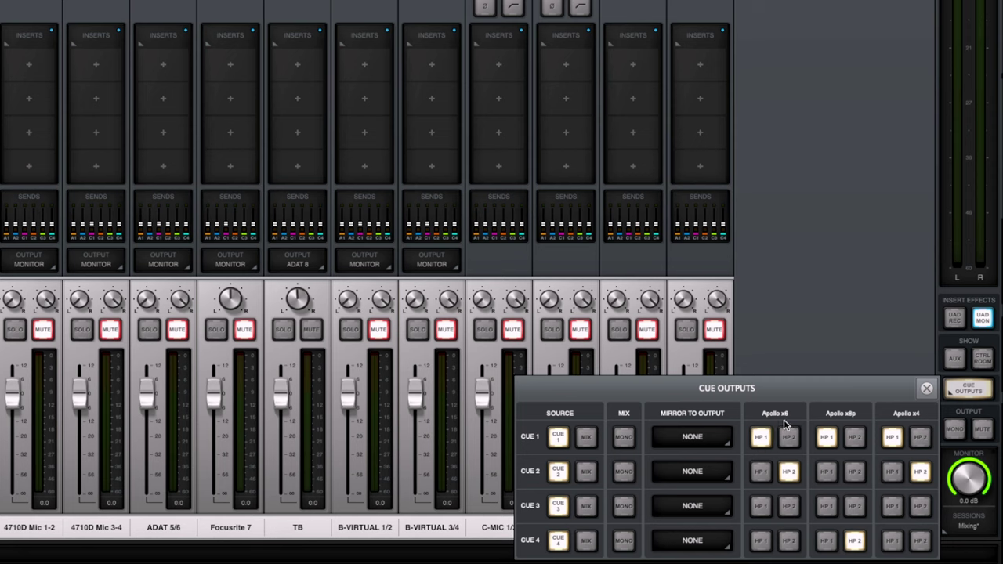
click(760, 439)
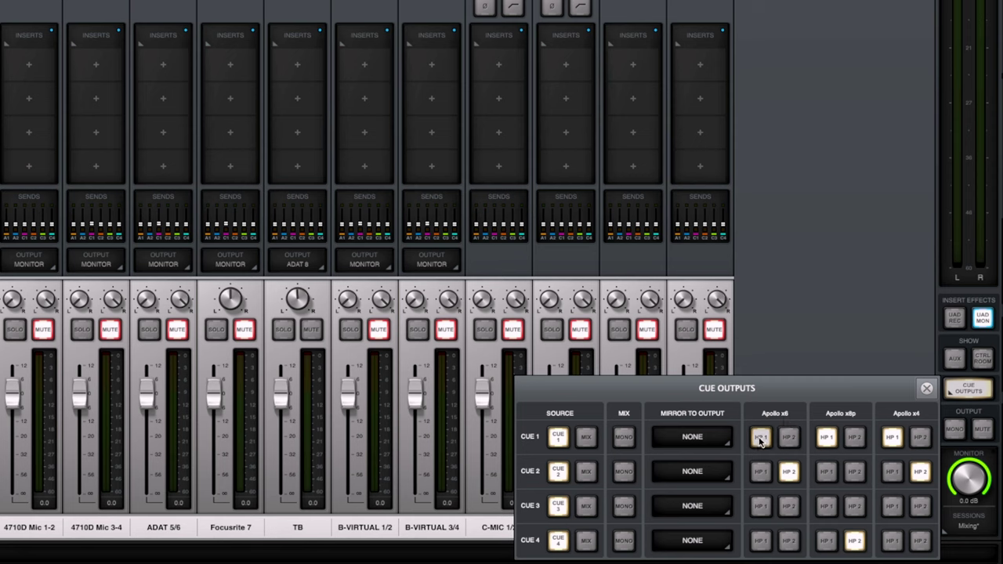
click(760, 440)
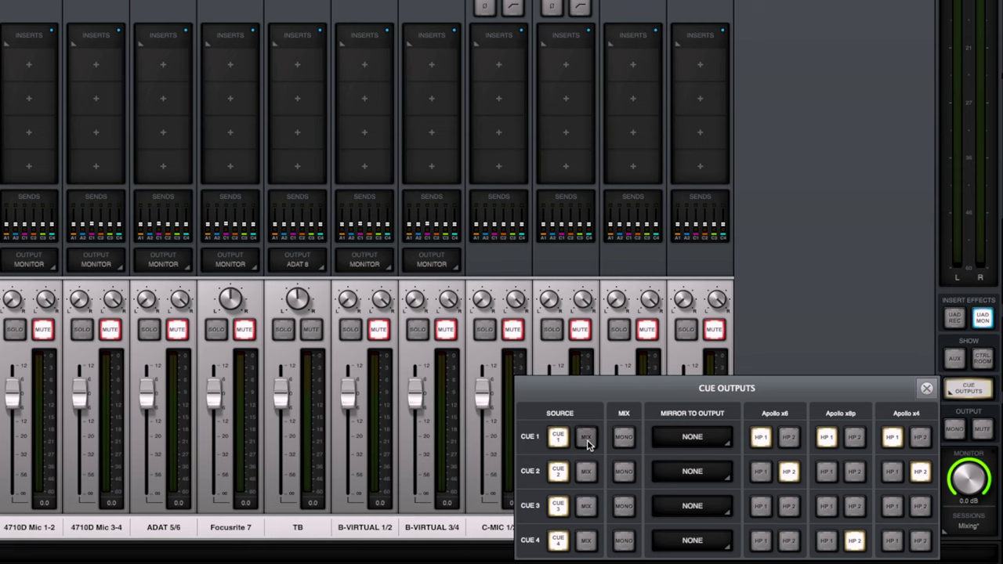
Step: Switch Cue 1's source to Mix and back to Cue 1, and toggle its Apollo x6 HP 1 assignment off and on
click(587, 440)
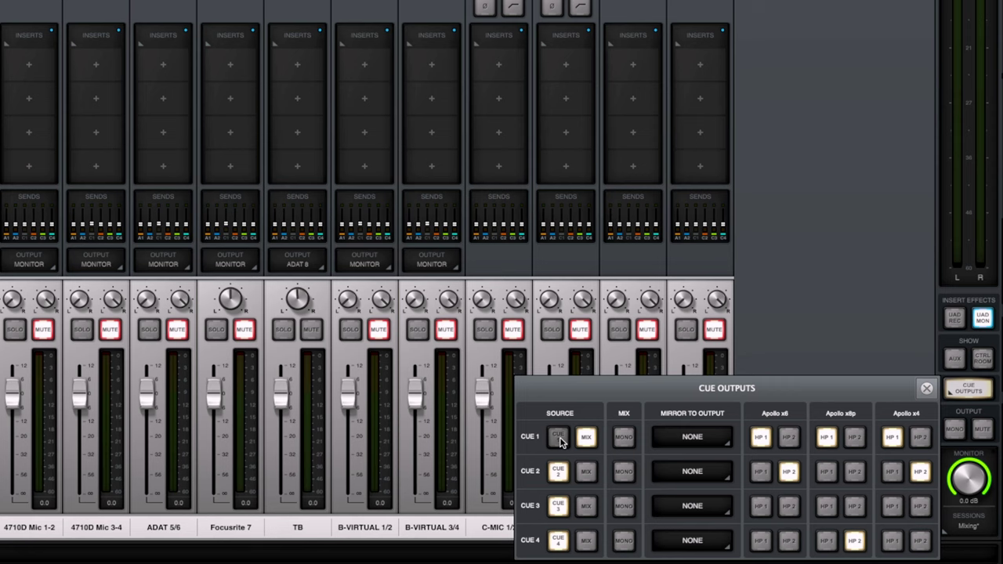
click(559, 438)
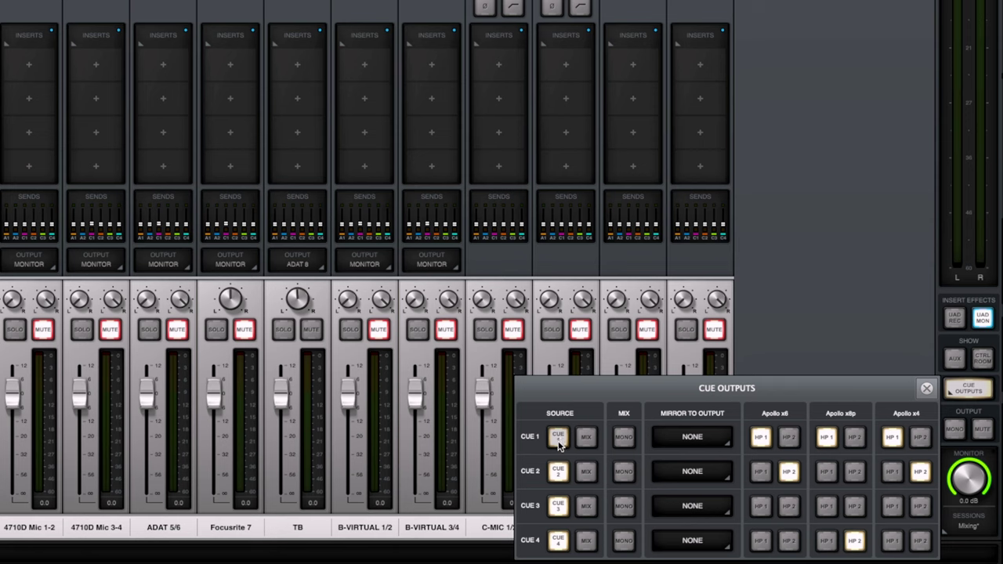
click(761, 440)
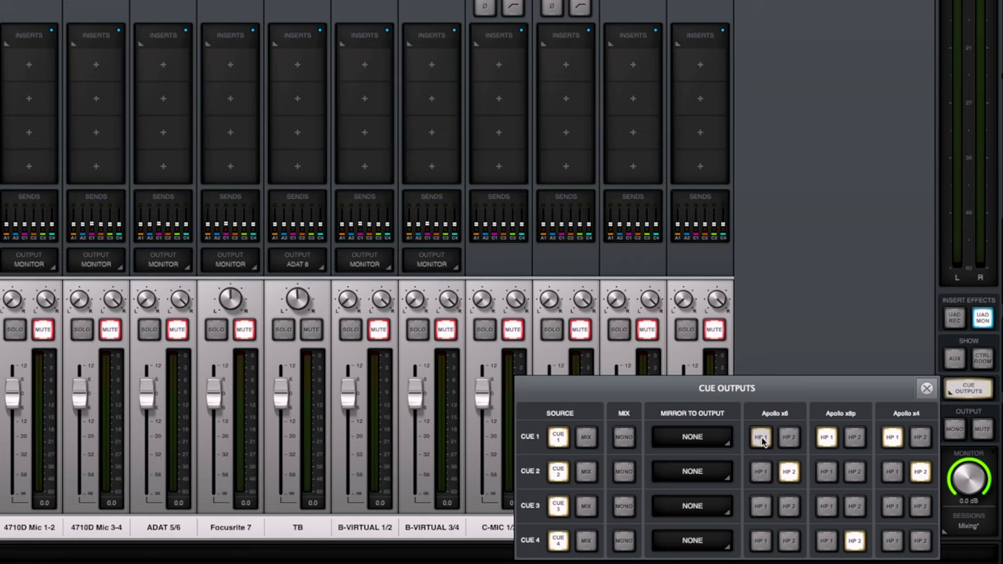
click(760, 439)
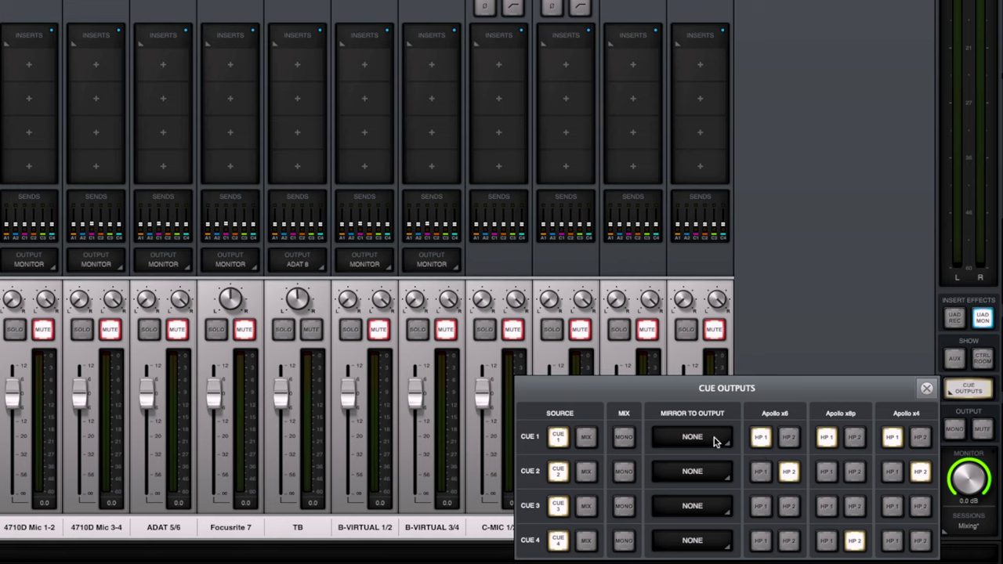
Step: Examine which hardware outputs Cue 1 can be mirrored to, without choosing one
click(692, 440)
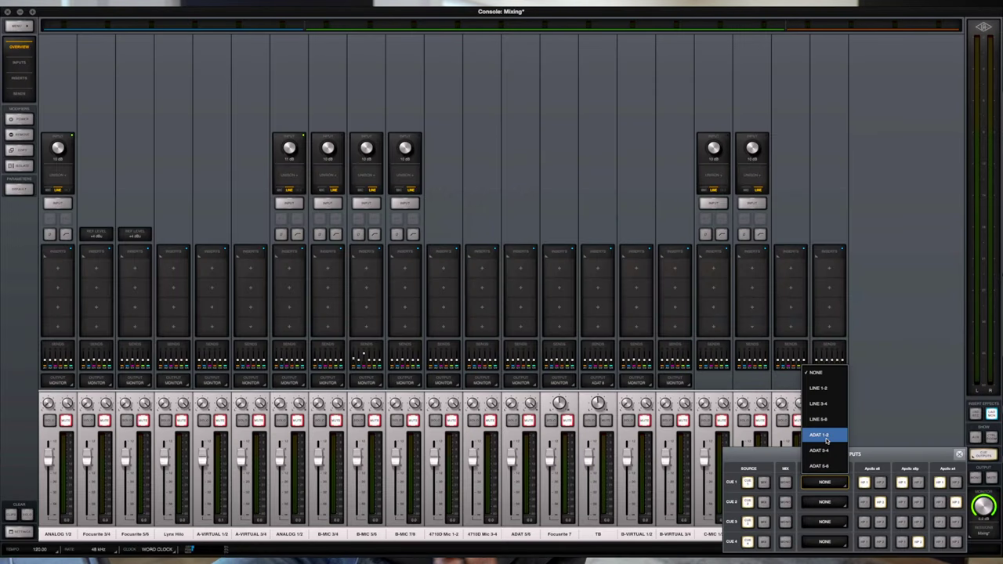
key(Escape)
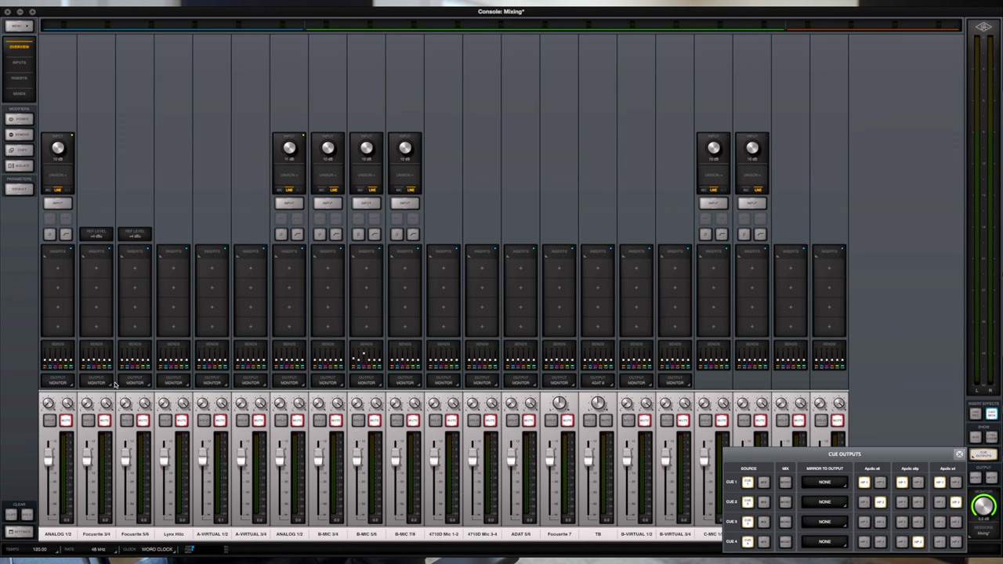
Step: Raise the Cue 1 send of the Focusrite 3/4 channel, pull it down to its minimum, and close its sends
click(95, 358)
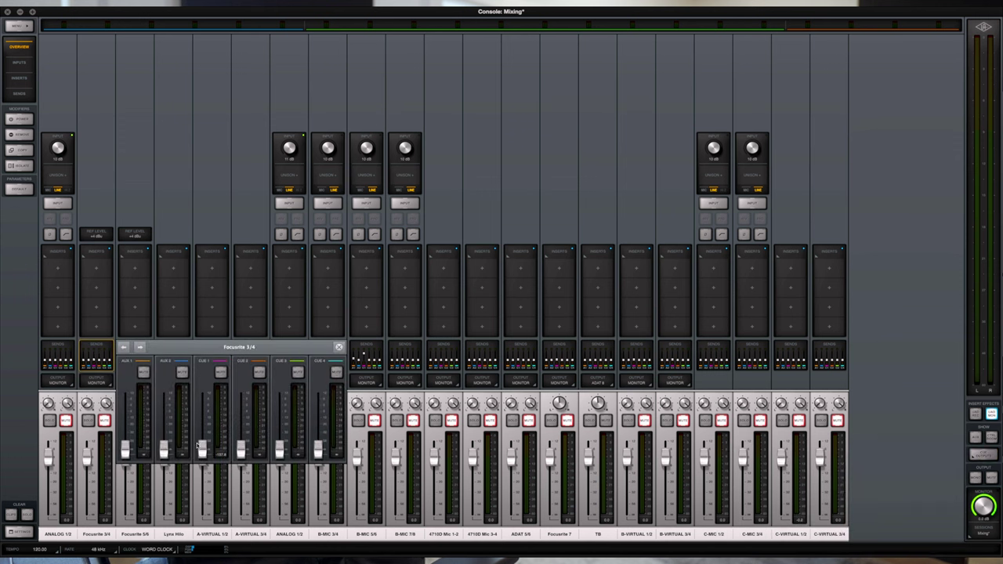
drag(202, 449, 202, 417)
drag(202, 415, 207, 487)
click(338, 348)
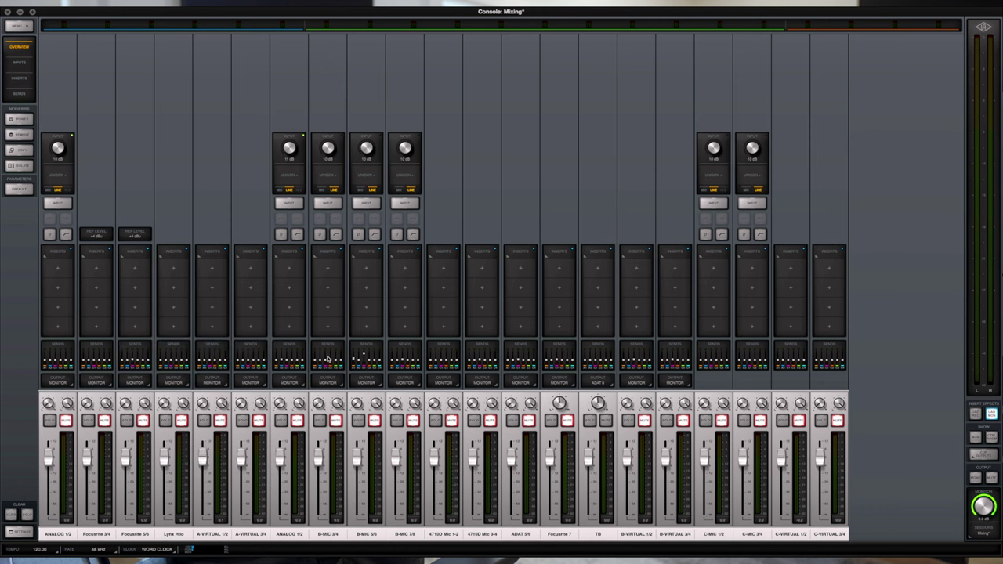
Step: Examine the cue sends of the B-MIC 3/4 channel and close them
click(328, 359)
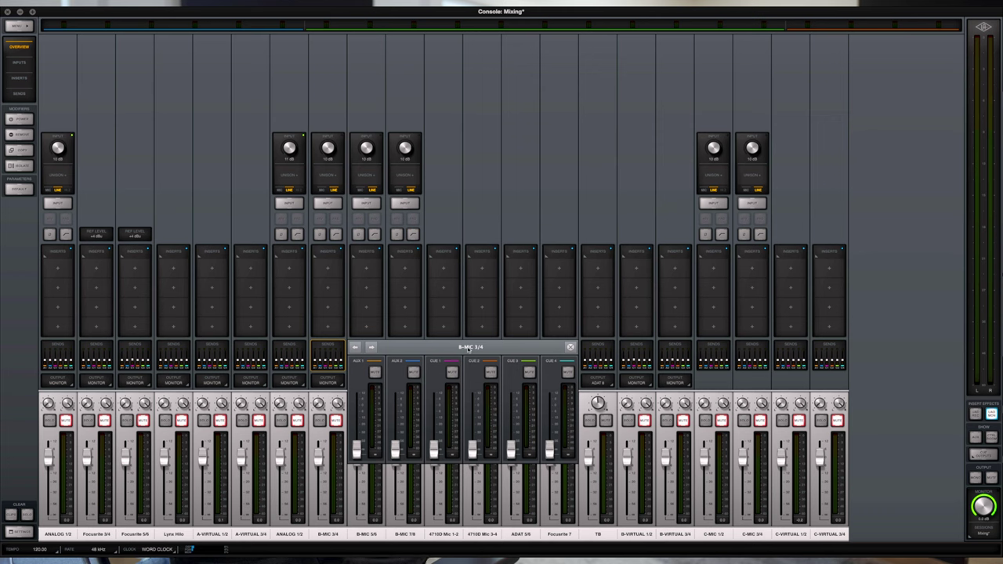
mouse_move(434, 450)
mouse_down()
mouse_move(434, 427)
mouse_move(435, 450)
mouse_up()
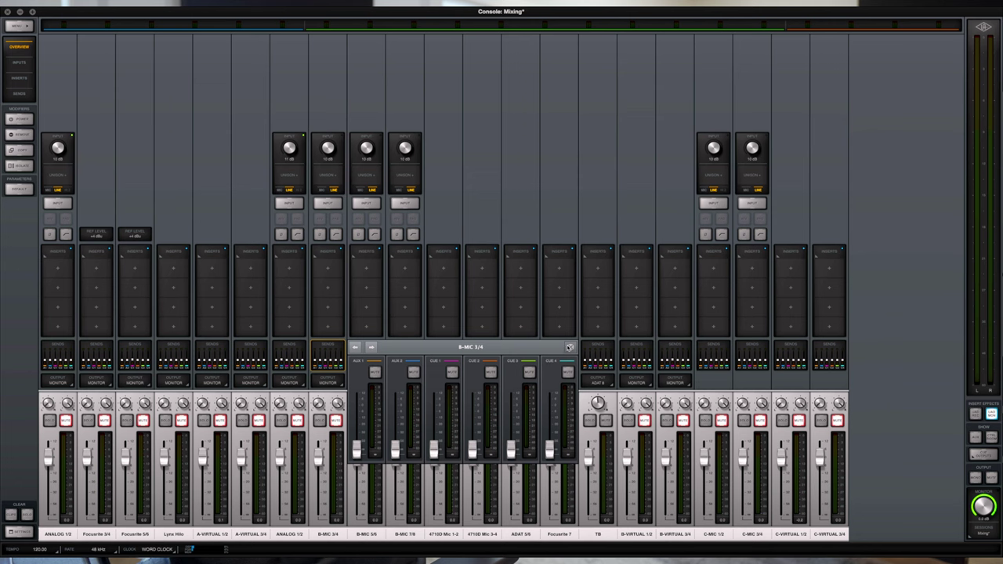
click(570, 347)
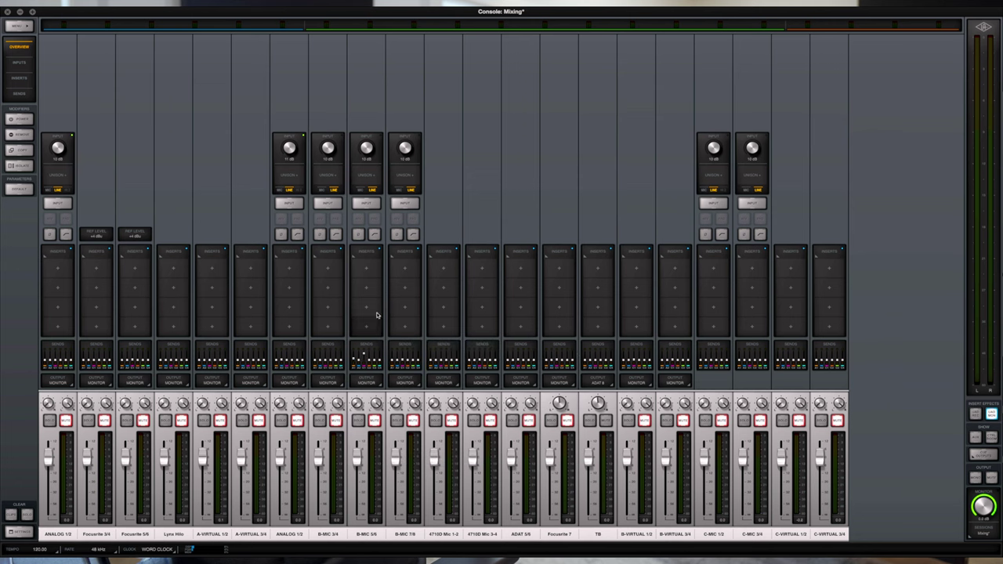
Step: Show all channels' Cue 1 sends and pull B-MIC 5/6, A-VIRTUAL 1/2 and A-VIRTUAL 3/4 down to minimum
click(19, 94)
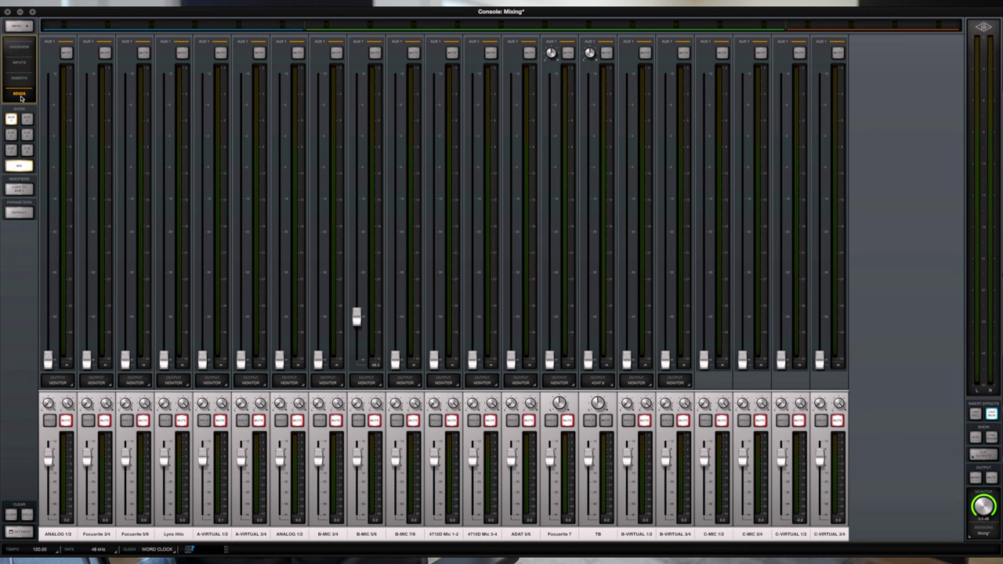
click(11, 136)
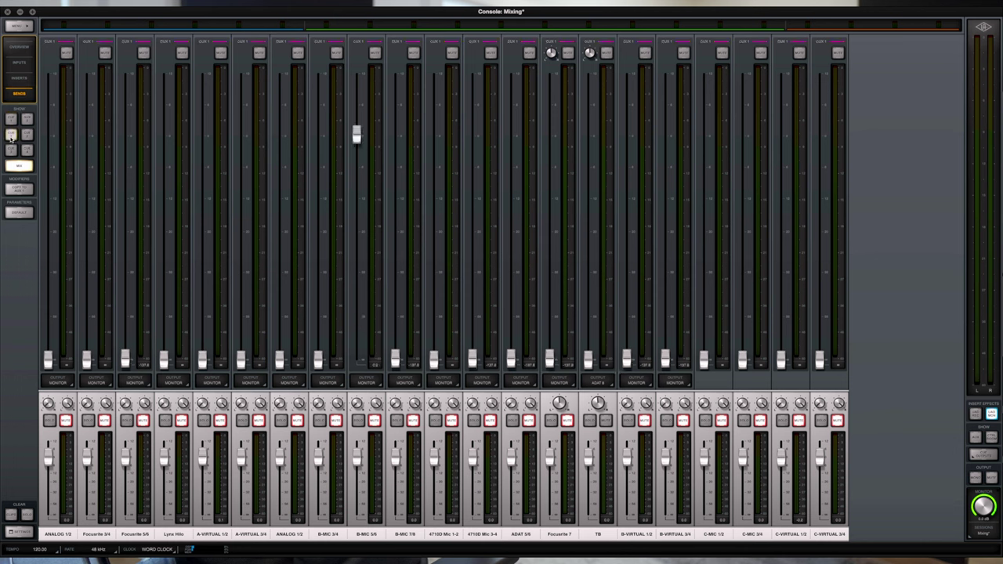
drag(358, 136, 350, 379)
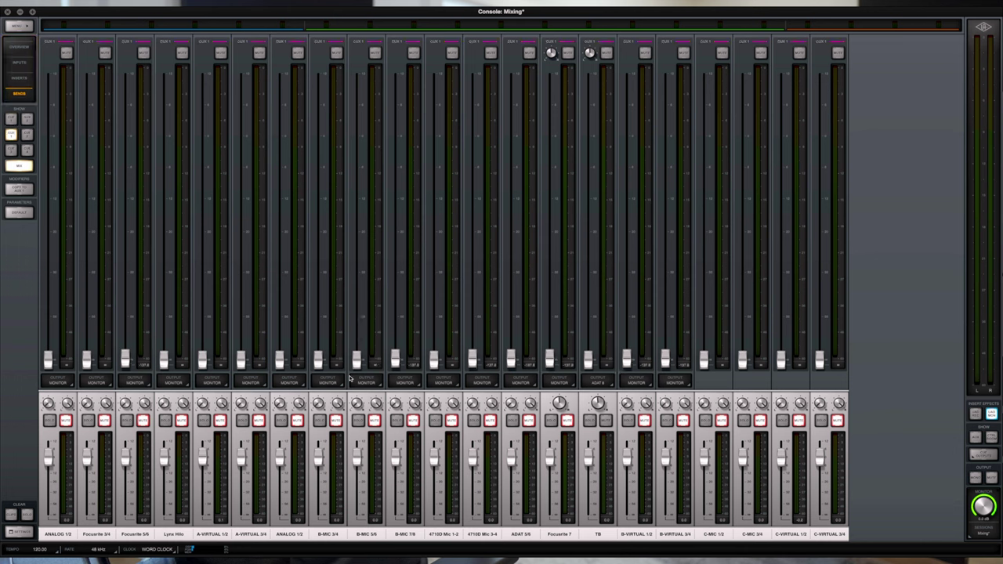
drag(202, 361, 212, 396)
drag(240, 363, 299, 401)
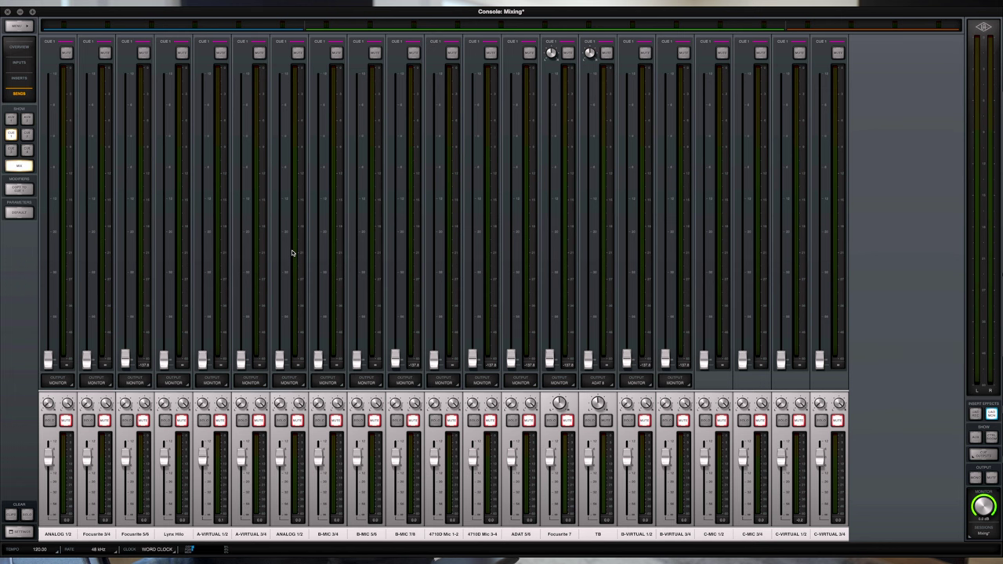
Step: Reassign Apollo x6 HP 2 from Cue 2 to Cue 1 in the cue output settings, keeping HP 1 on Cue 1
click(14, 134)
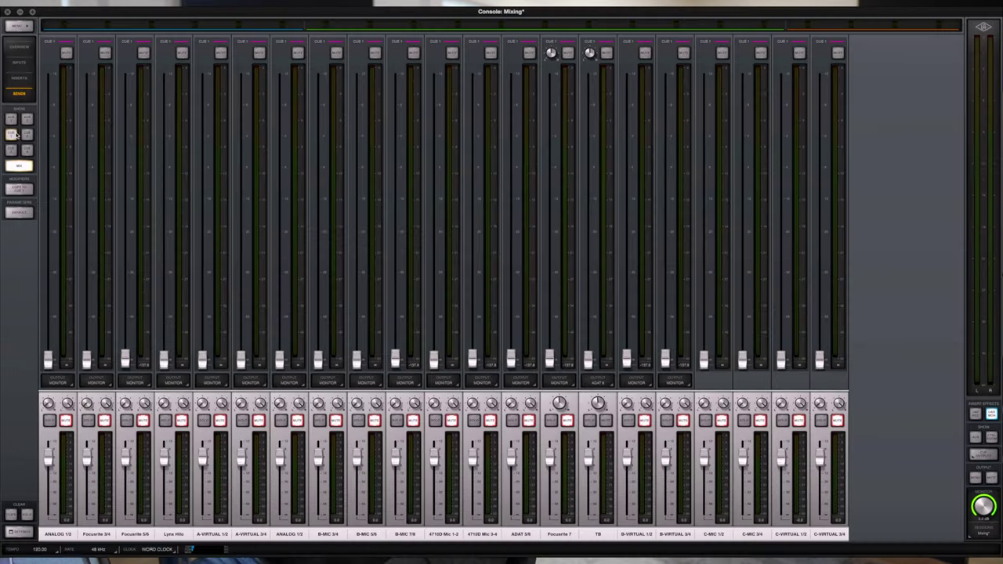
click(12, 135)
click(982, 456)
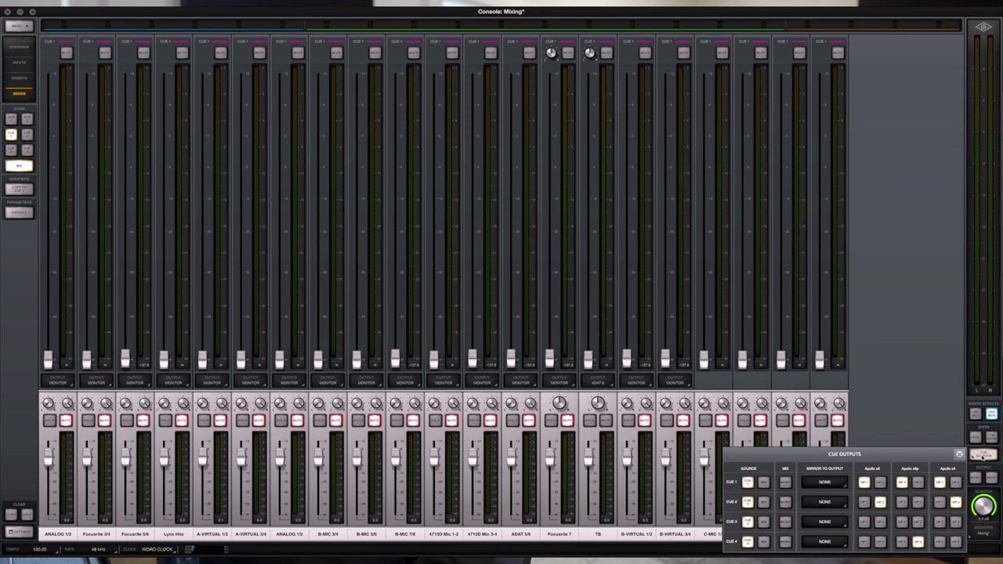
click(899, 485)
click(880, 501)
click(881, 483)
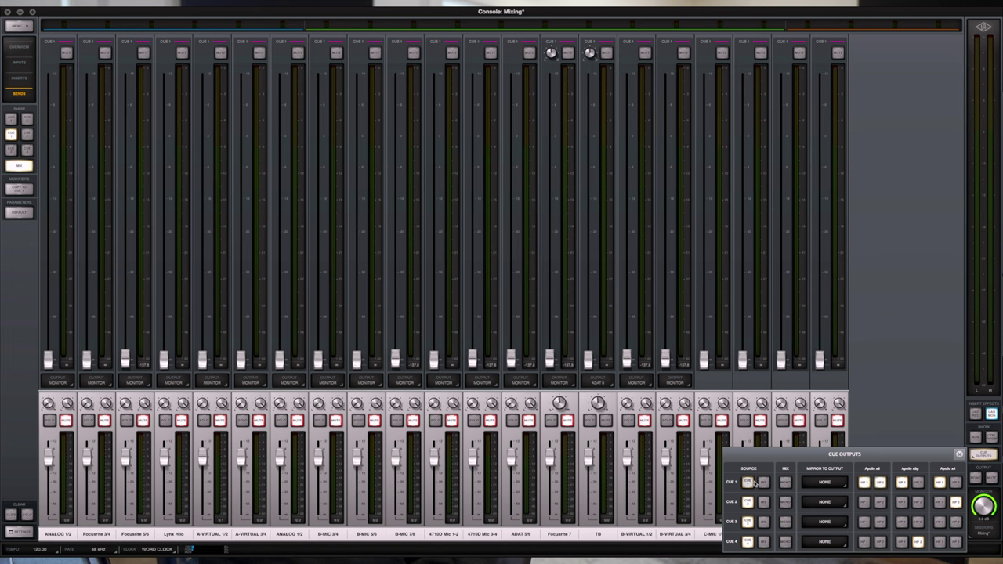
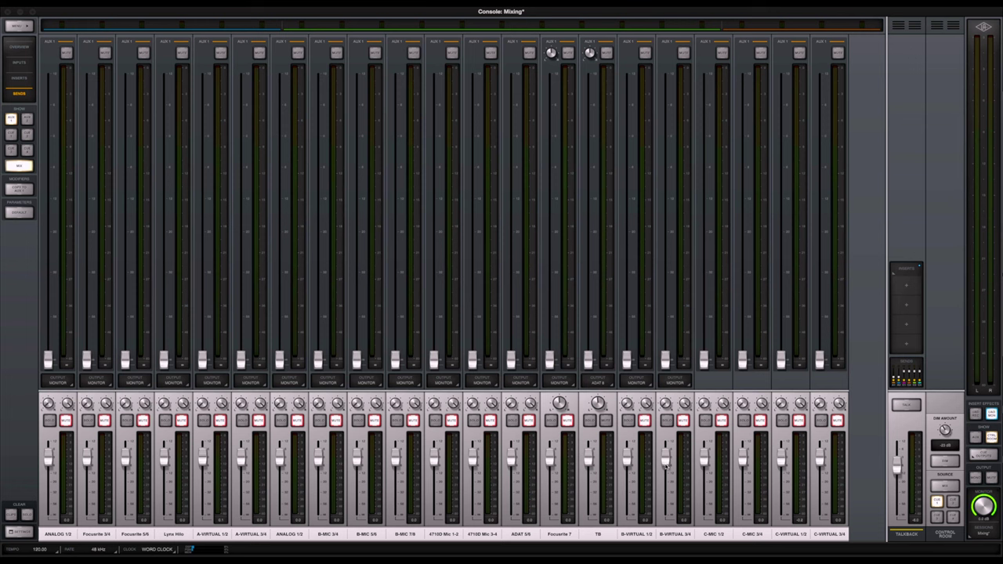
Step: Set the control room source to Mix, and open the RealVerb-Pro insert on the Aux 1 channel
click(947, 486)
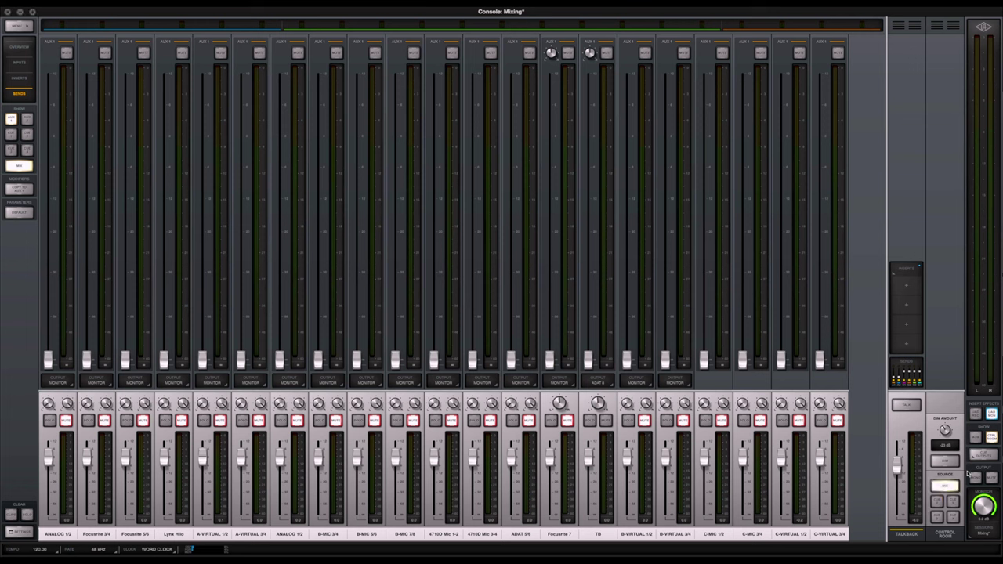
click(973, 438)
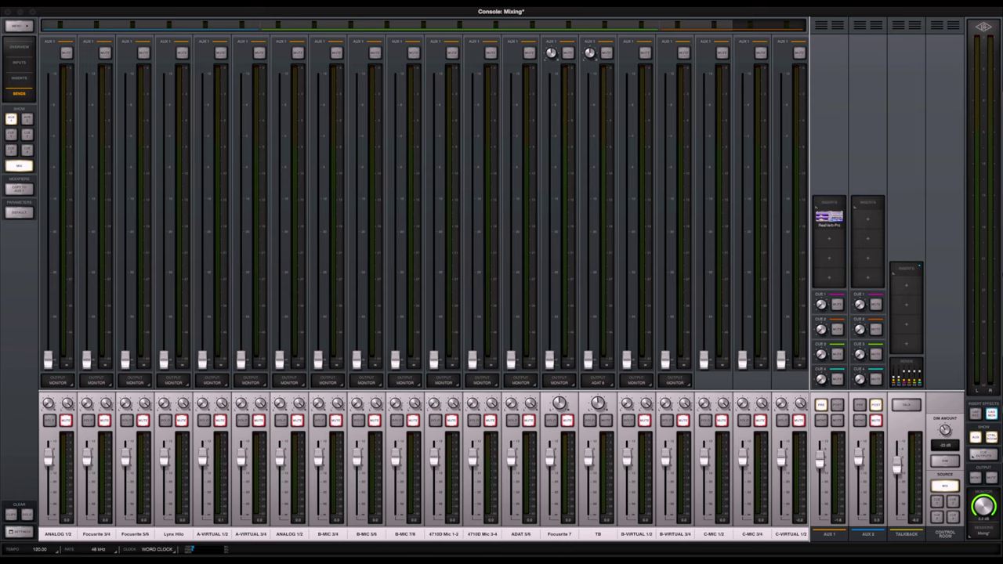
click(828, 218)
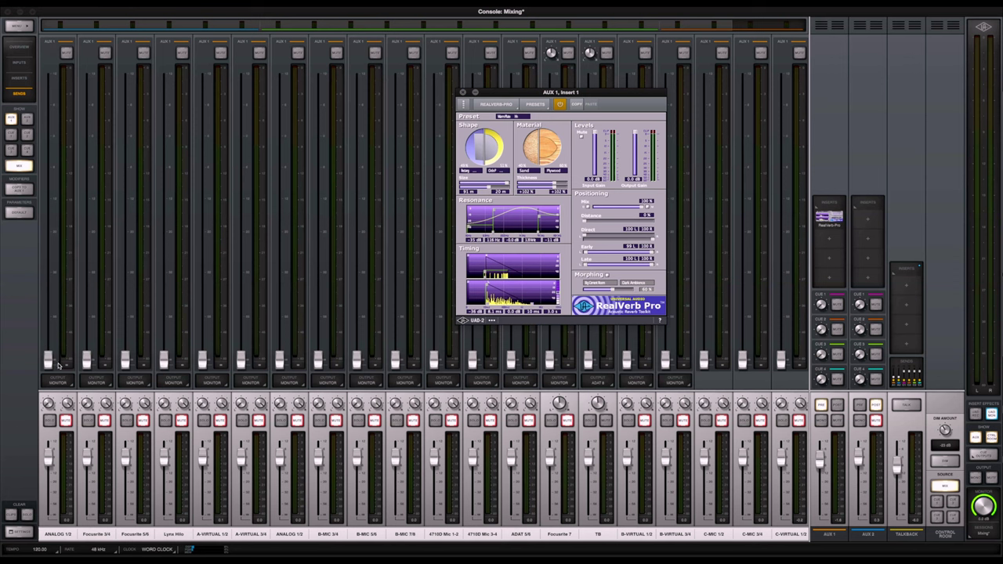
Step: Raise ANALOG 1/2's Aux 1 send to about a quarter of its travel, and set the control room source to Cue 1
drag(48, 360, 49, 280)
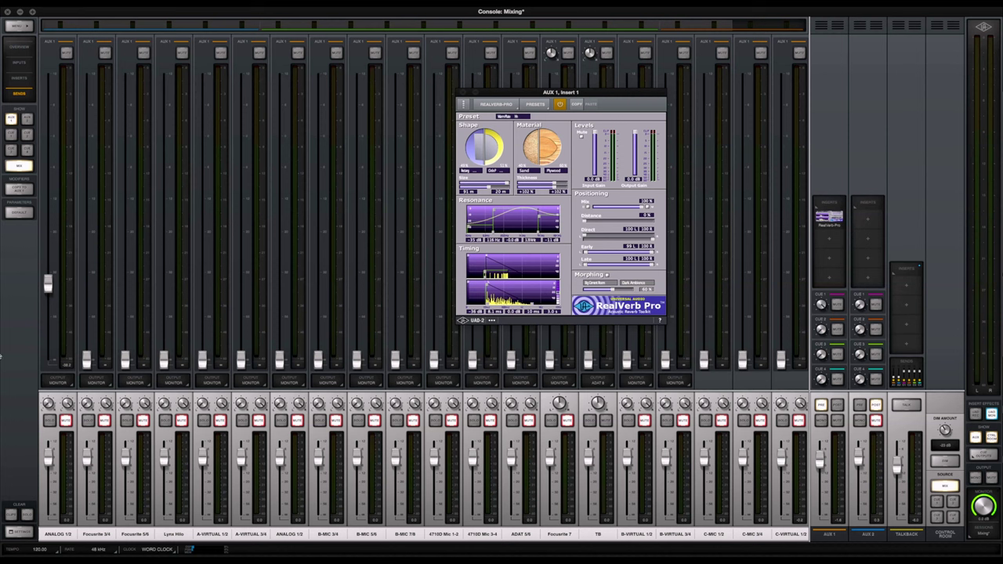
mouse_move(49, 286)
mouse_down()
mouse_move(49, 328)
mouse_move(49, 281)
mouse_move(47, 290)
mouse_up()
click(938, 501)
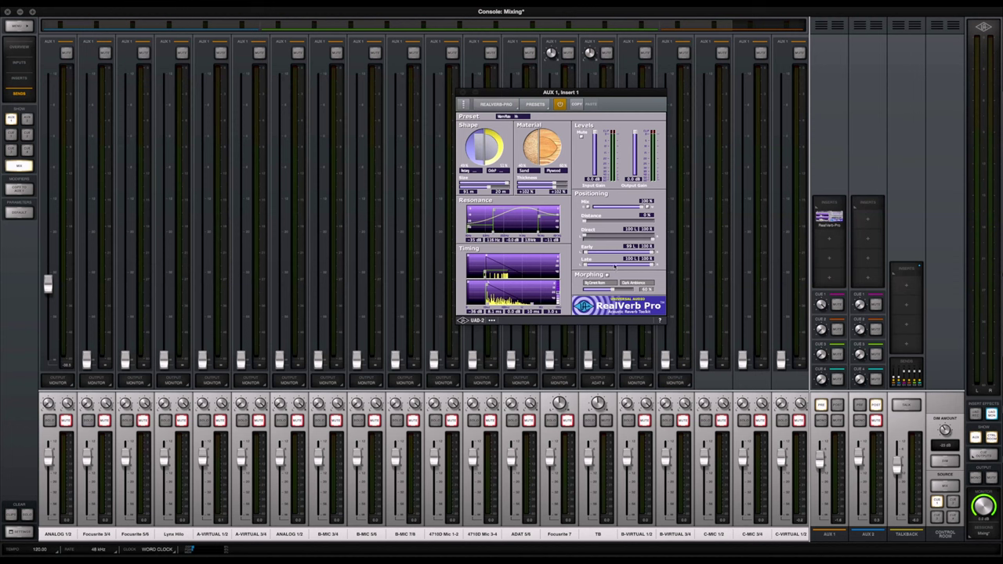
Step: Pull ANALOG 1/2's Aux 1 send down to minimum and close the RealVerb-Pro window
drag(47, 287, 61, 368)
click(463, 93)
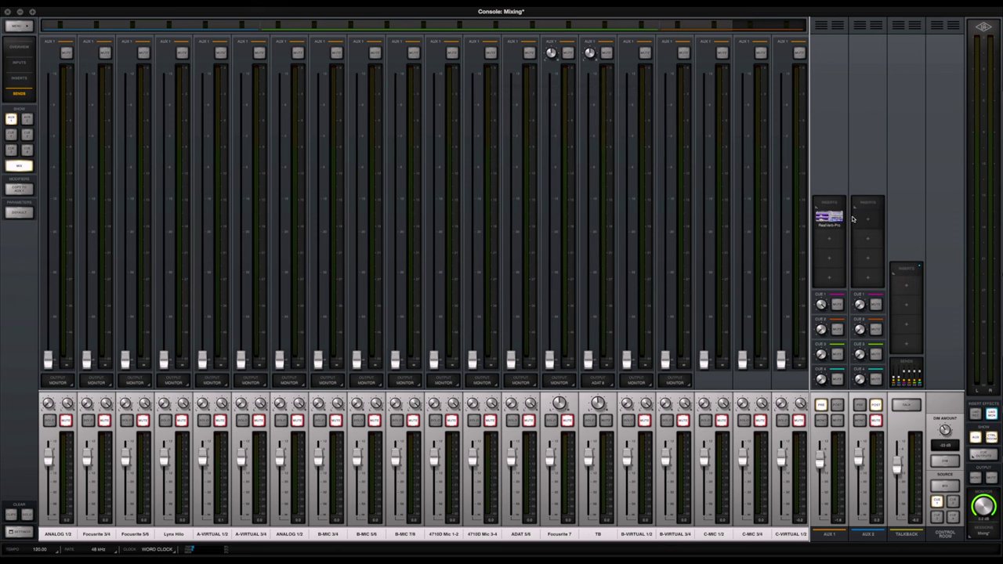
Step: Open the talkback channel's sends and toggle Talkback to Monitor on and back off
click(907, 403)
click(597, 534)
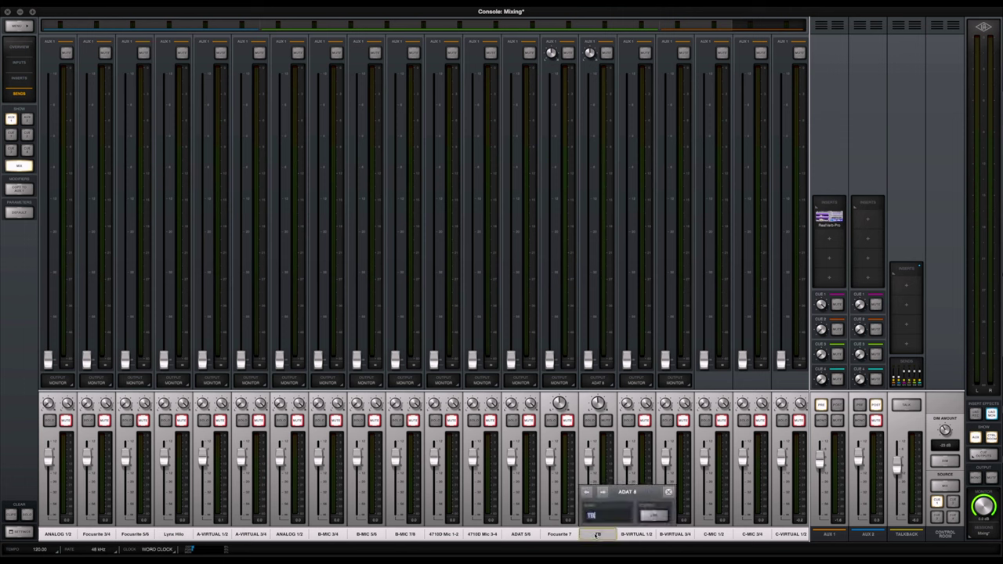
click(912, 383)
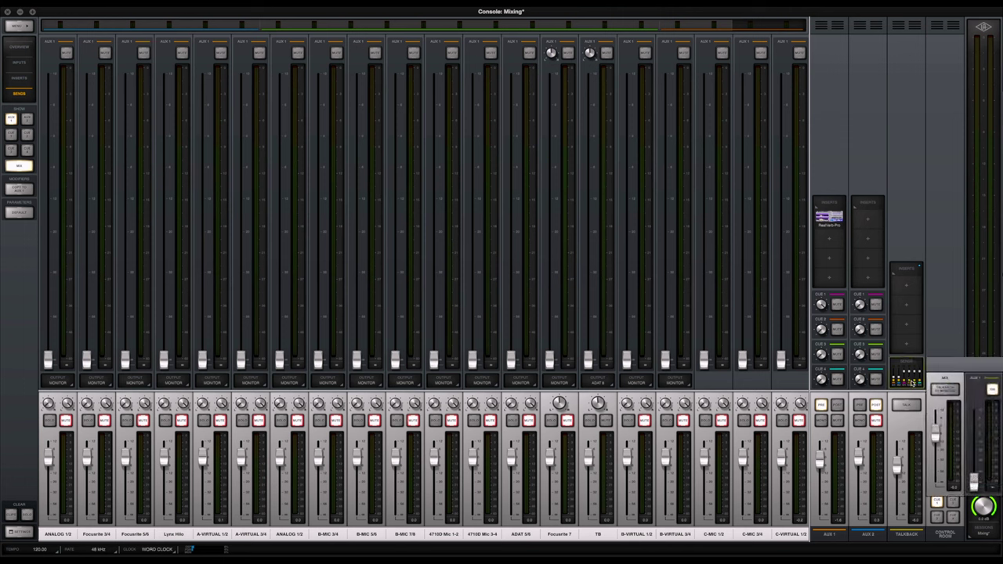
click(907, 373)
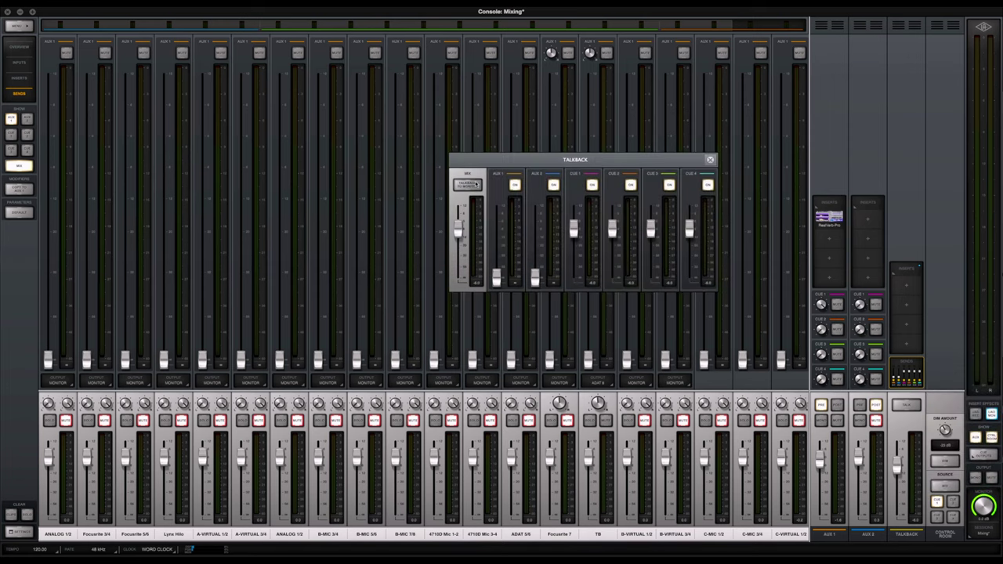
click(472, 185)
click(465, 185)
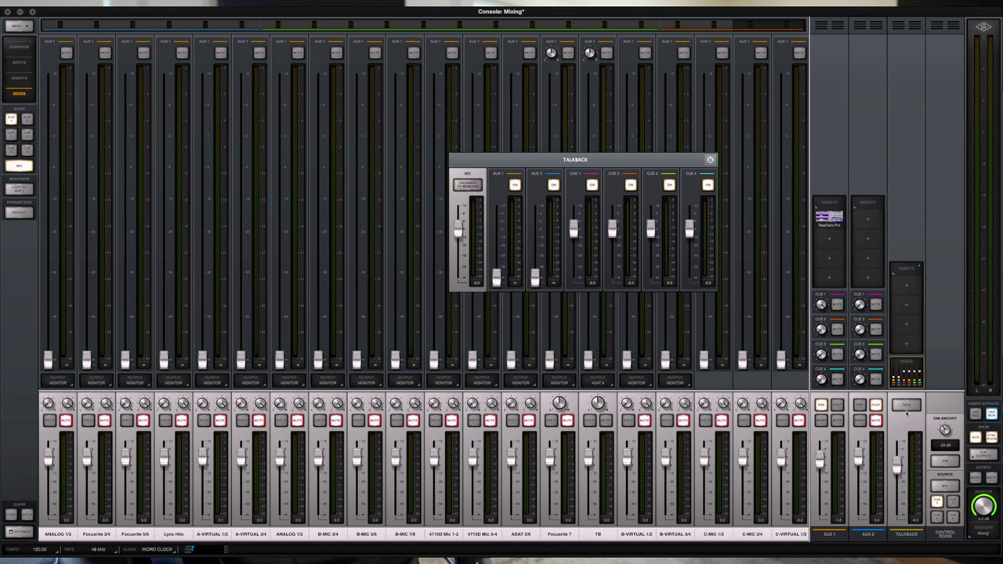
Step: Engage talkback briefly, switch it off again, and close the talkback sends
click(907, 413)
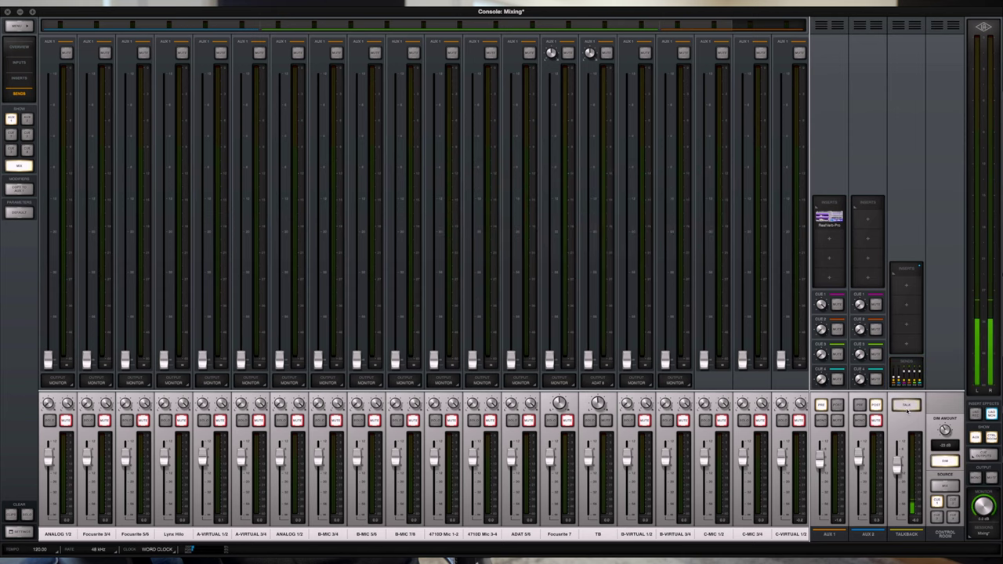
click(907, 406)
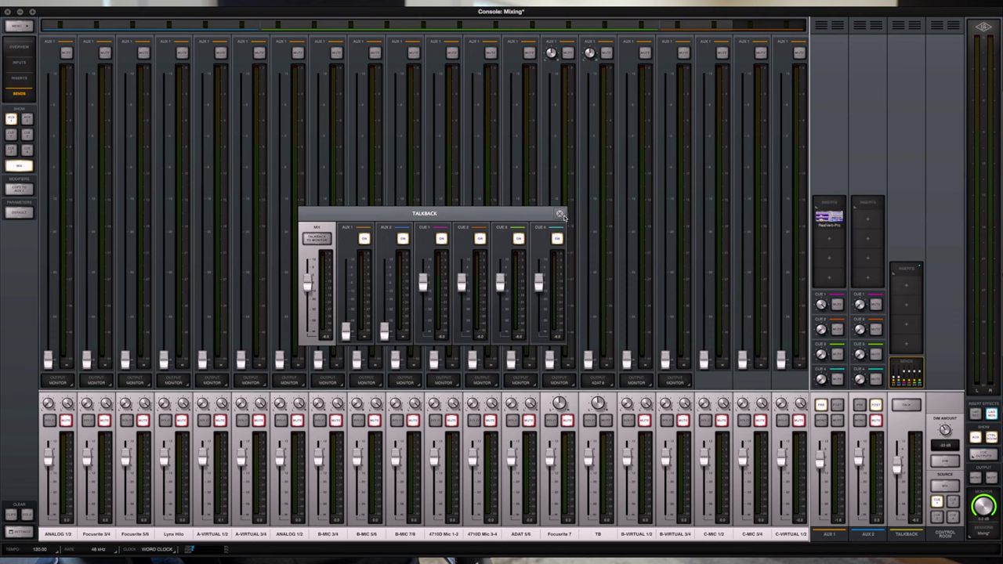
click(561, 215)
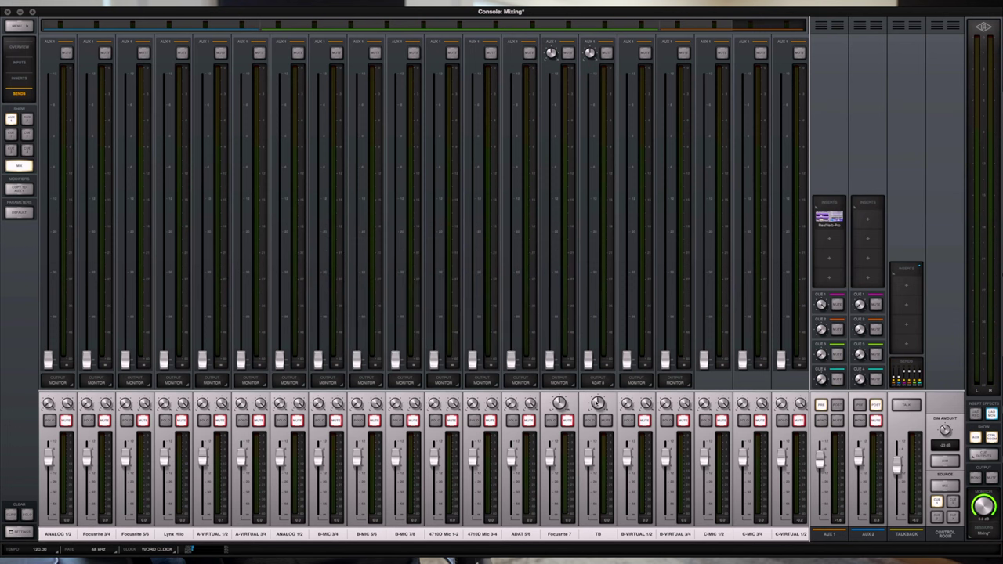
Step: Examine the TB channel's name and link settings, and look through its available output routings from Monitor to ADAT 8
click(597, 535)
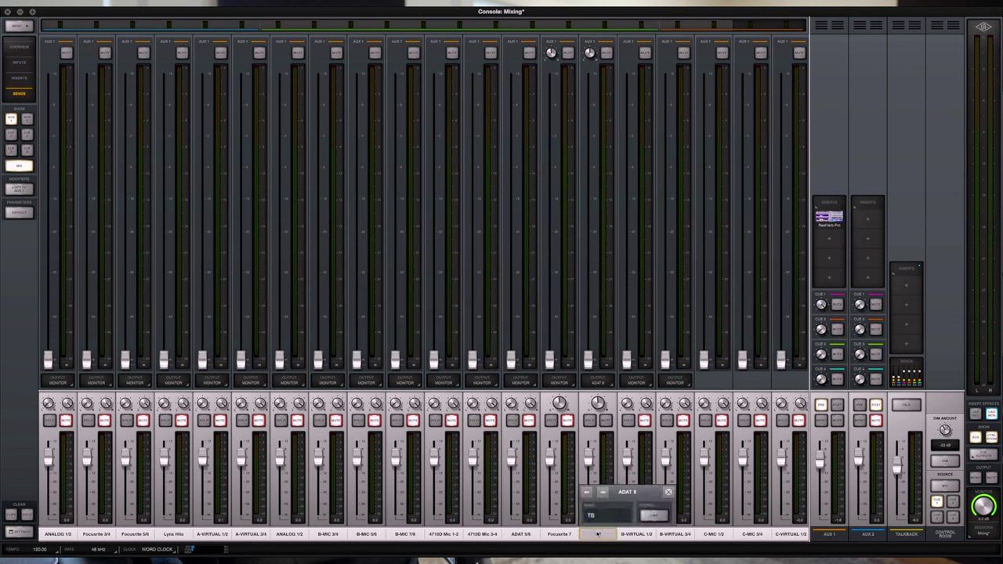
click(667, 491)
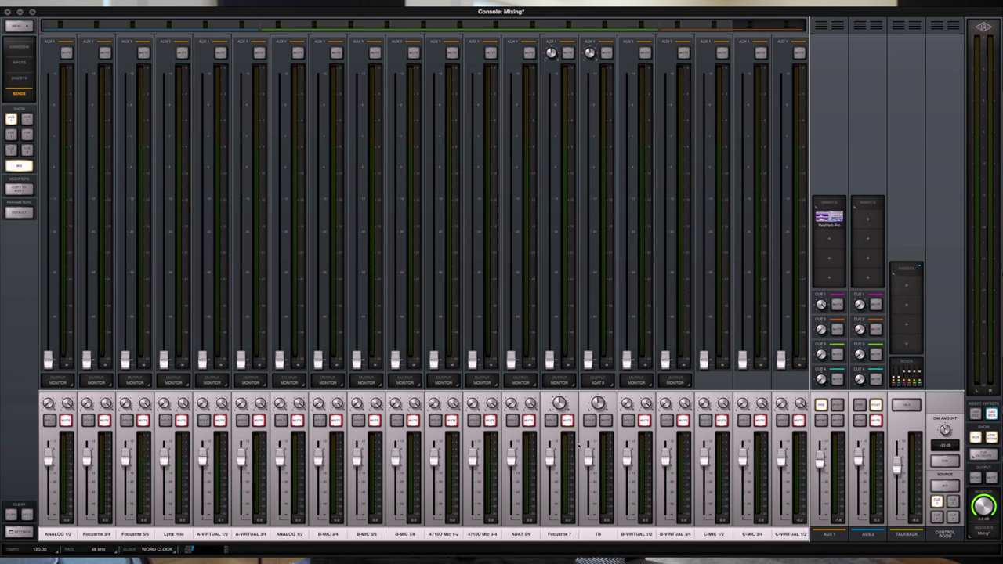
click(599, 382)
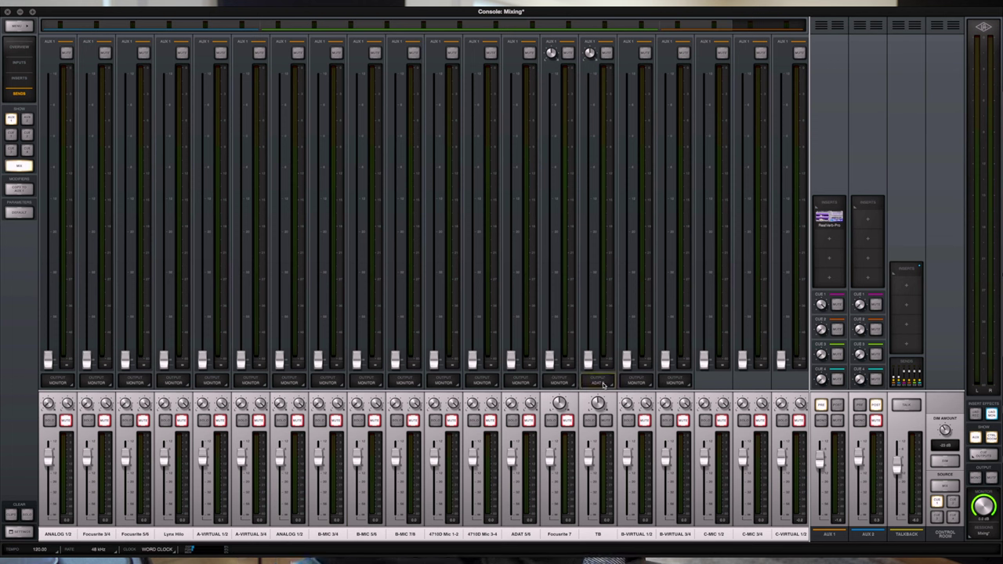
scroll(571, 235, down, 5)
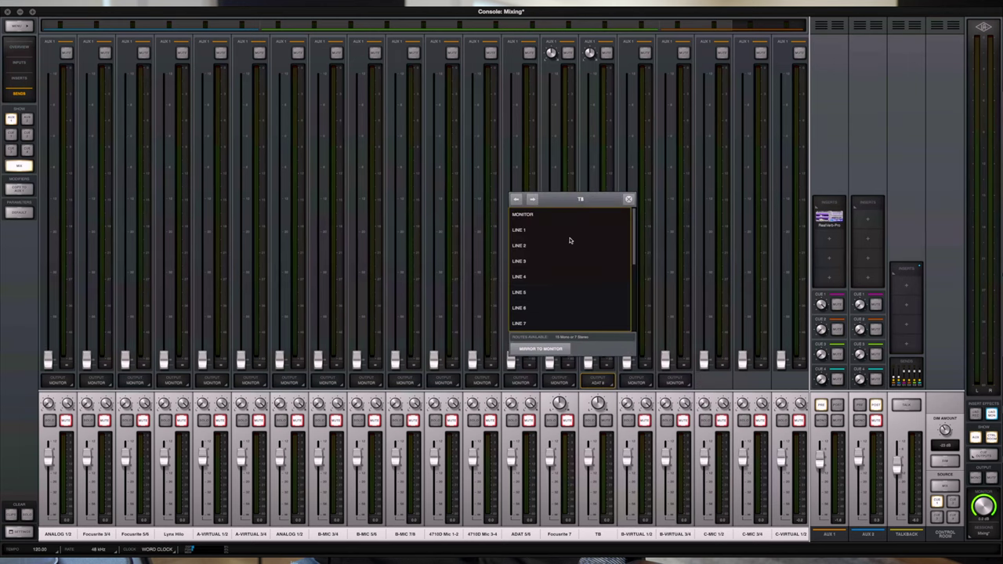
scroll(569, 252, up, 3)
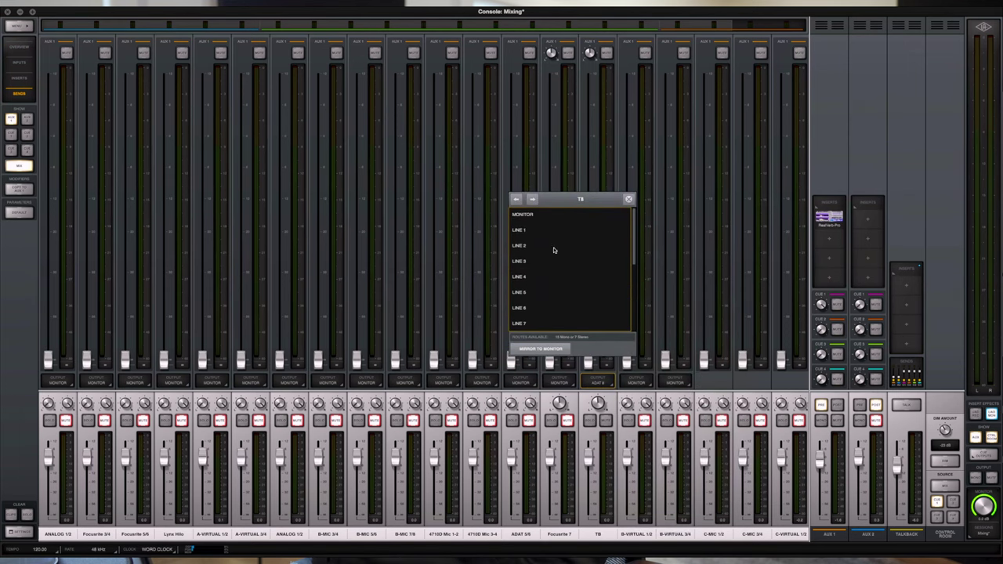
scroll(547, 247, down, 8)
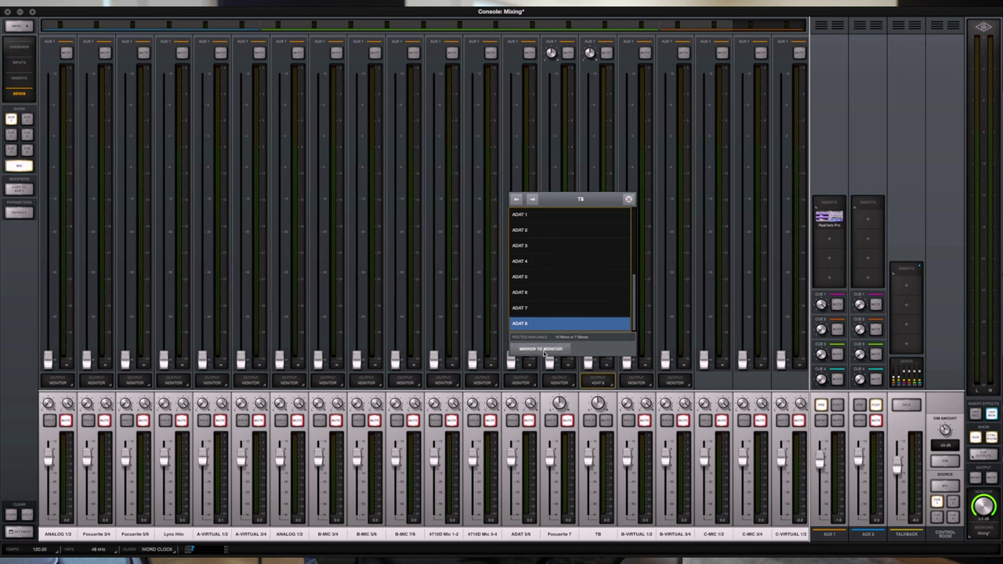
click(629, 201)
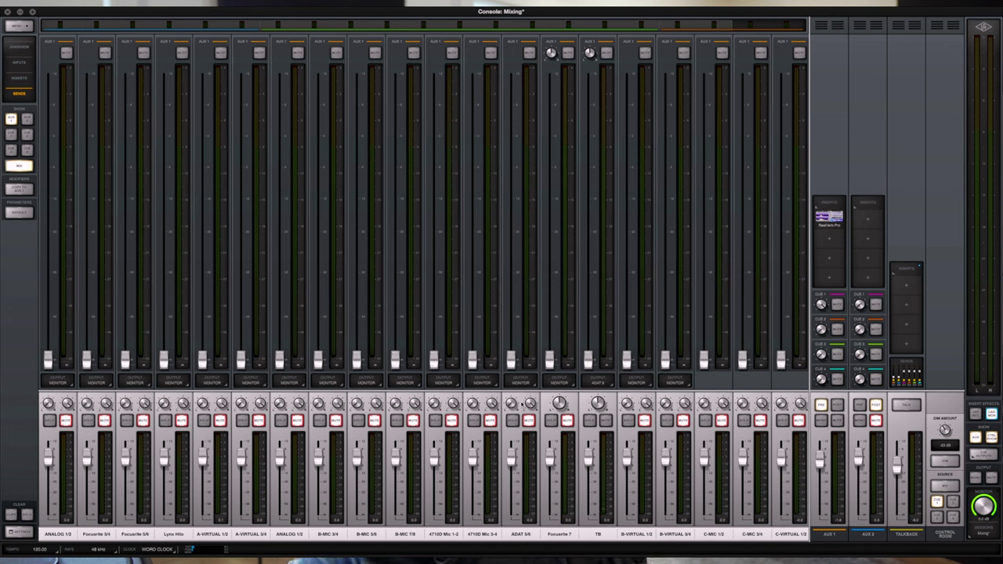
Step: Compare the output assignments of ANALOG 1/2 and Focusrite 3/4 with the C-MIC 1/2 channel, checking that channel's input source
click(61, 383)
click(111, 383)
click(111, 383)
click(123, 383)
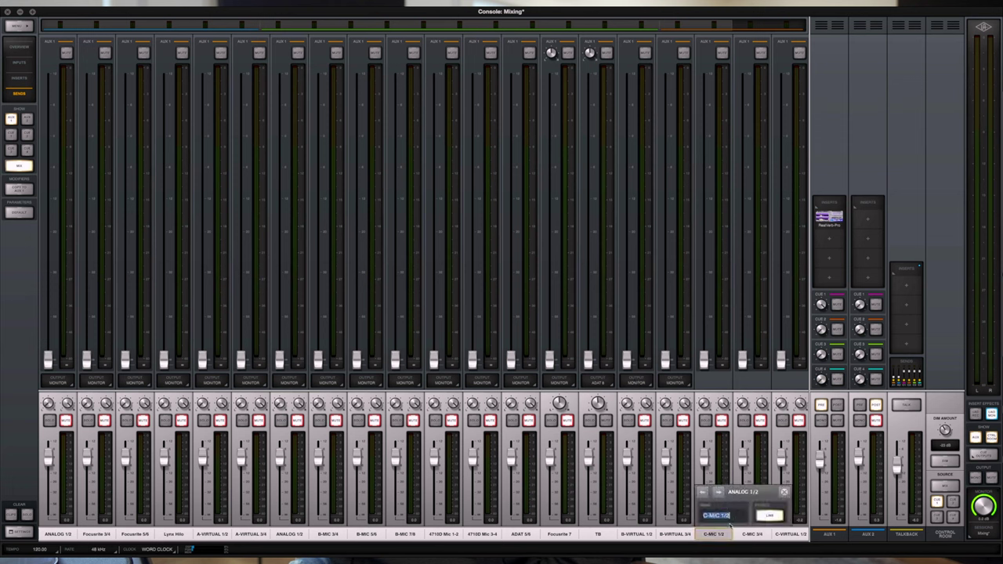
click(718, 380)
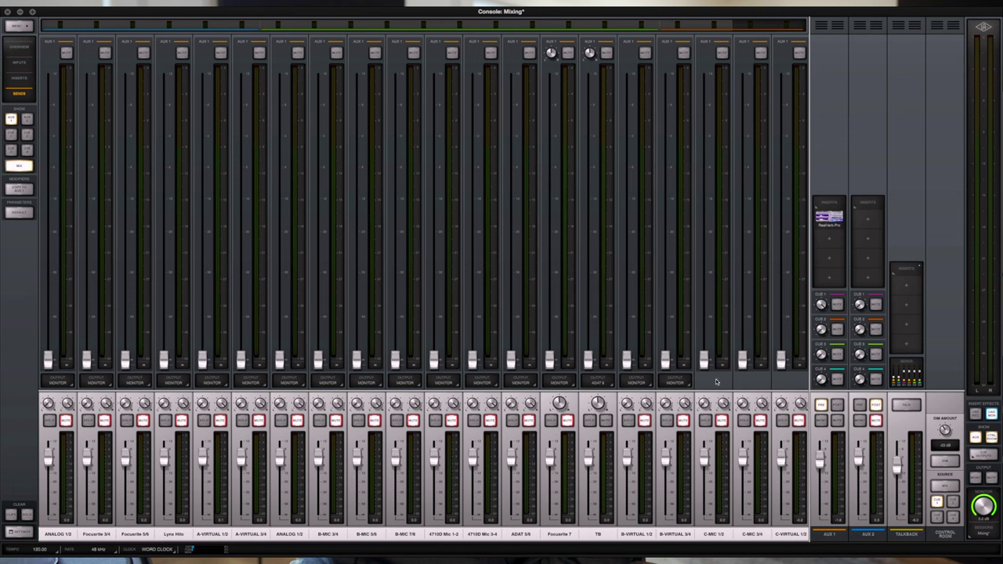